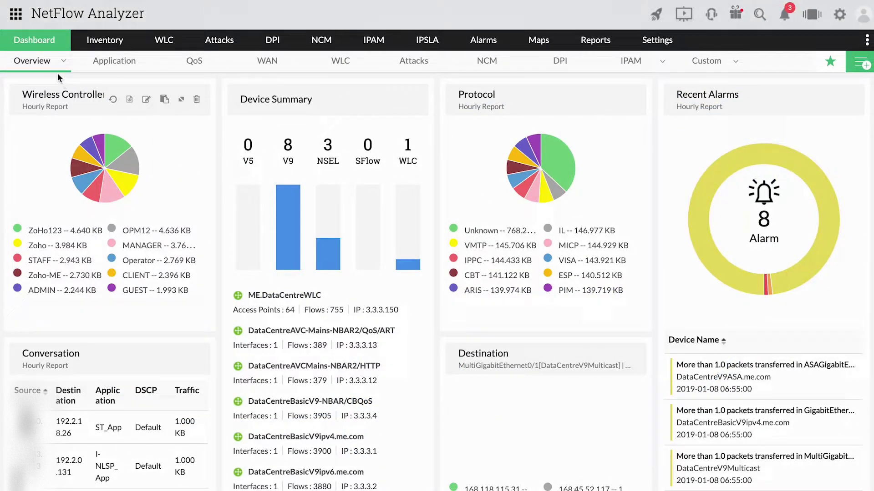
Step: Switch the overview to Traffic Summary and scroll through its HeatMap, Top N Protocol, QoS and Application widgets
{"action": "left_click", "coordinate": [63, 61]}
{"action": "left_click", "coordinate": [45, 85]}
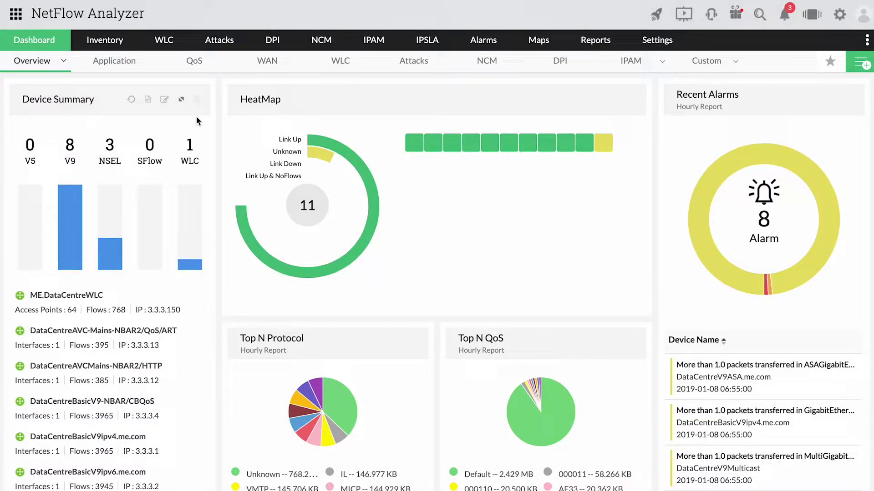
{"action": "mouse_move", "coordinate": [409, 214]}
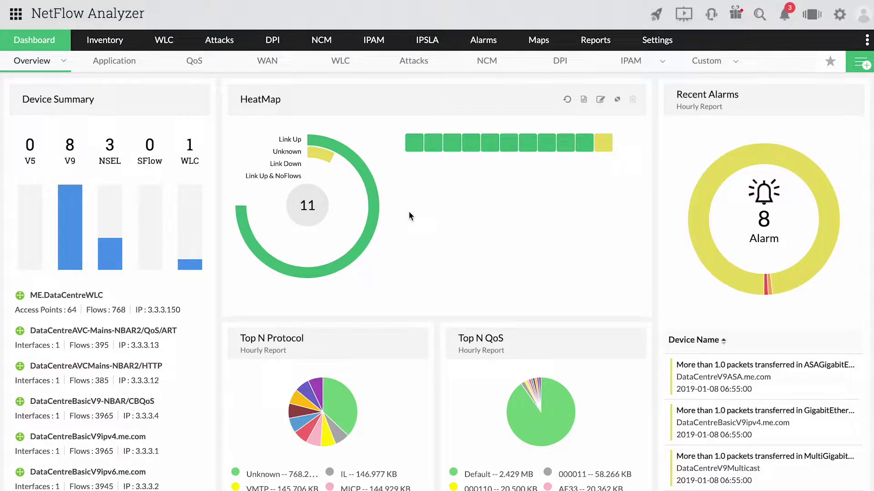
{"action": "scroll", "coordinate": [410, 213], "scroll_direction": "down", "scroll_amount": 5}
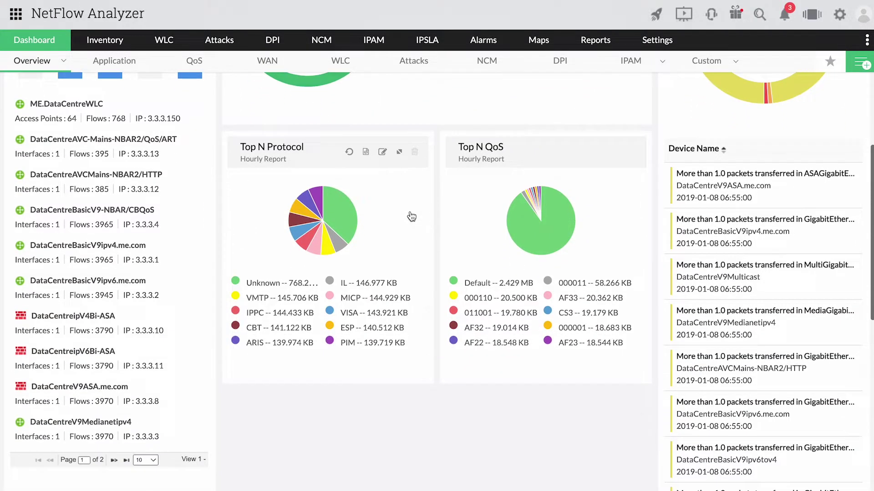
{"action": "scroll", "coordinate": [412, 216], "scroll_direction": "down", "scroll_amount": 1}
{"action": "scroll", "coordinate": [410, 212], "scroll_direction": "down", "scroll_amount": 3}
{"action": "scroll", "coordinate": [410, 212], "scroll_direction": "down", "scroll_amount": 3}
{"action": "scroll", "coordinate": [410, 212], "scroll_direction": "down", "scroll_amount": 1}
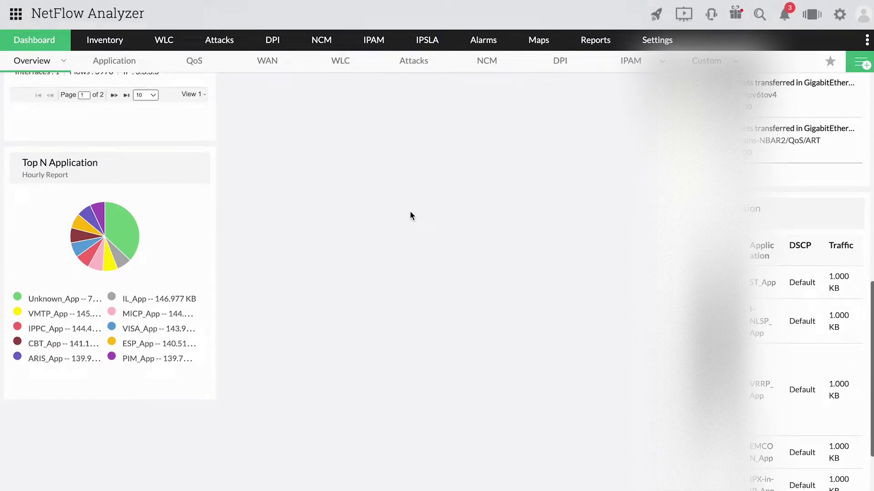
{"action": "scroll", "coordinate": [410, 213], "scroll_direction": "down", "scroll_amount": 4}
{"action": "scroll", "coordinate": [410, 213], "scroll_direction": "down", "scroll_amount": 1}
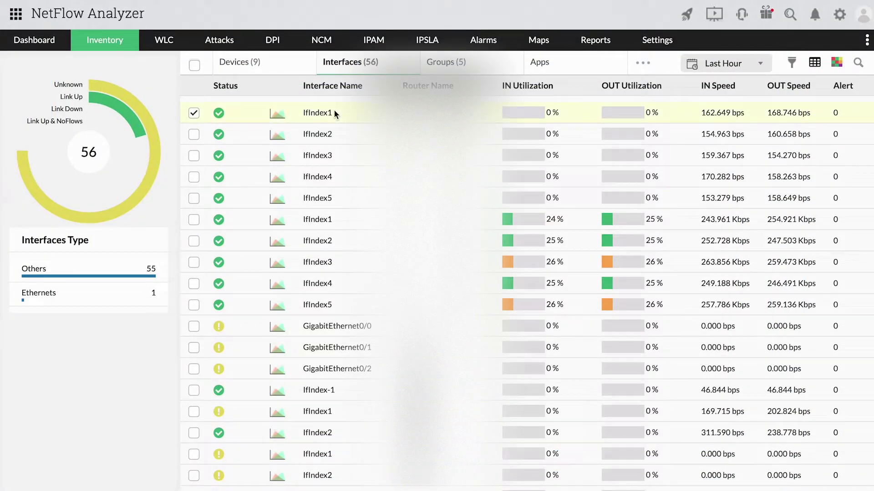
Step: Show IfIndex1's traffic graph as volume, then speed, then utilization
{"action": "left_click", "coordinate": [334, 112]}
{"action": "left_click", "coordinate": [203, 96]}
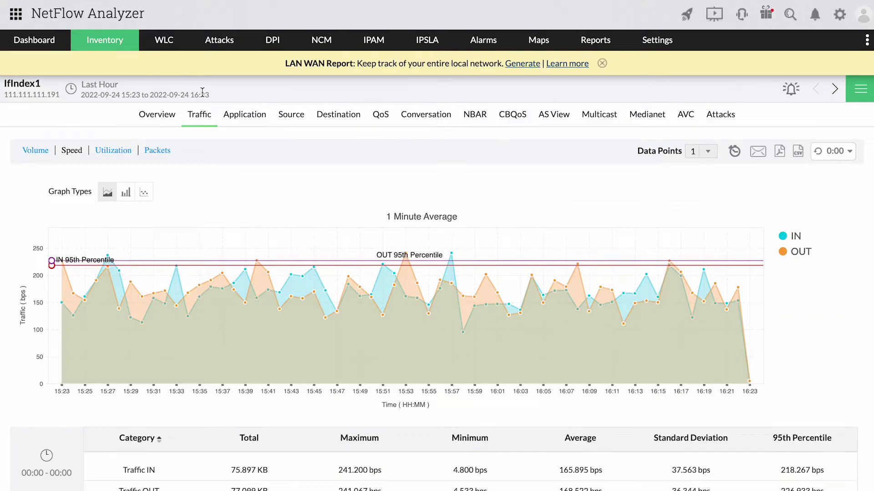
{"action": "left_click", "coordinate": [39, 151]}
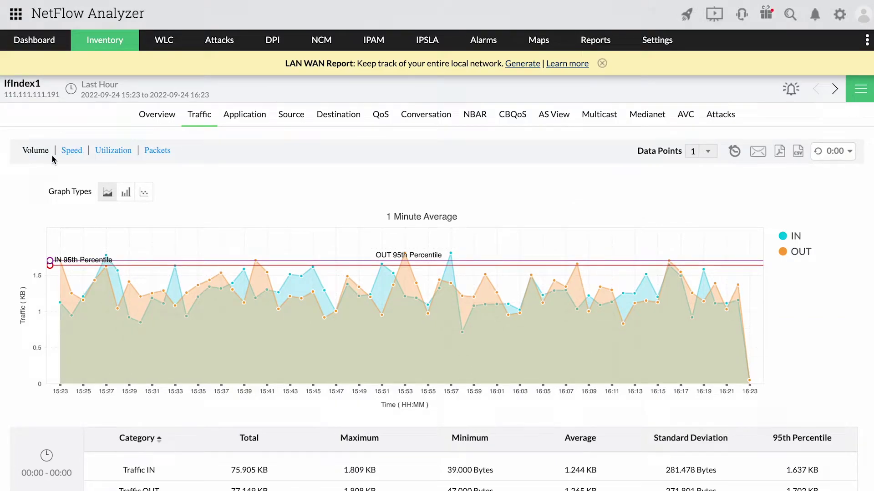
{"action": "left_click", "coordinate": [76, 153]}
{"action": "left_click", "coordinate": [108, 155]}
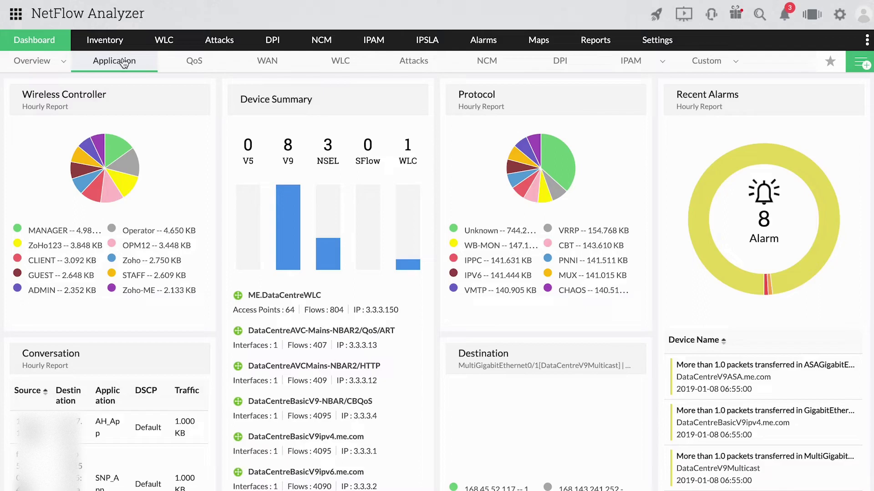
Step: List the Layer7 applications and show facebook's traffic broken down by interface
{"action": "scroll", "coordinate": [160, 162], "scroll_direction": "down", "scroll_amount": 3}
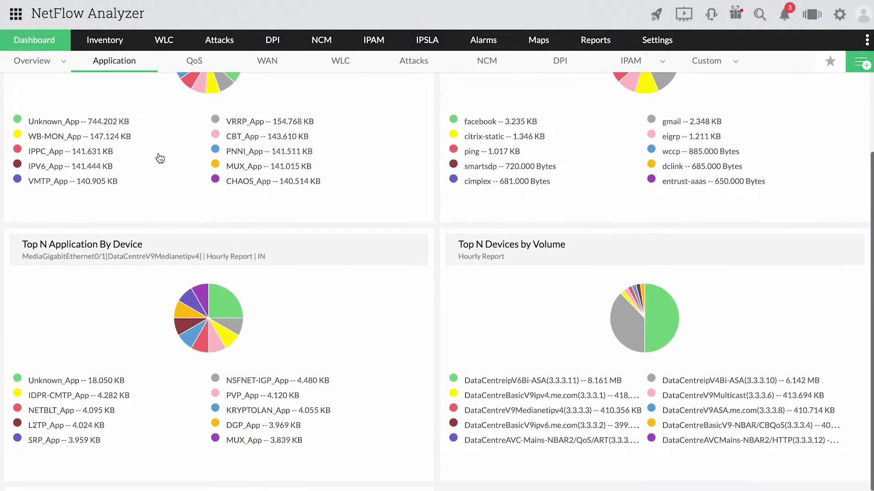
{"action": "left_click", "coordinate": [109, 43]}
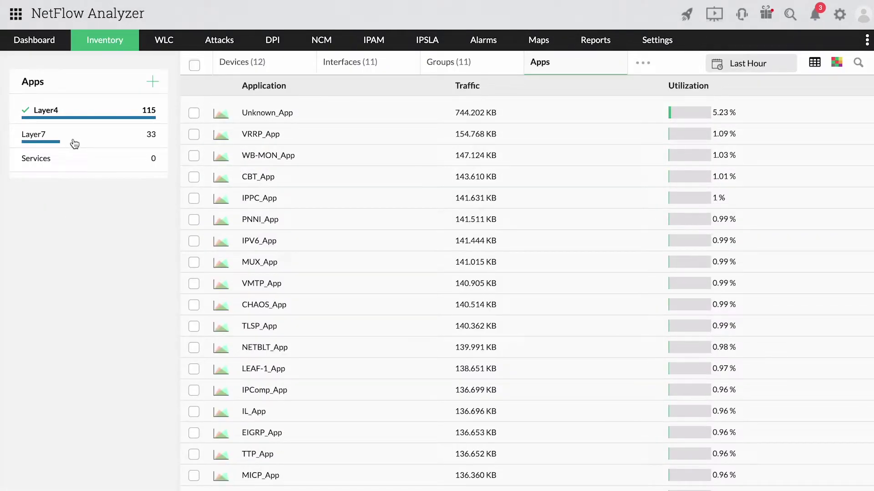
{"action": "left_click", "coordinate": [73, 143]}
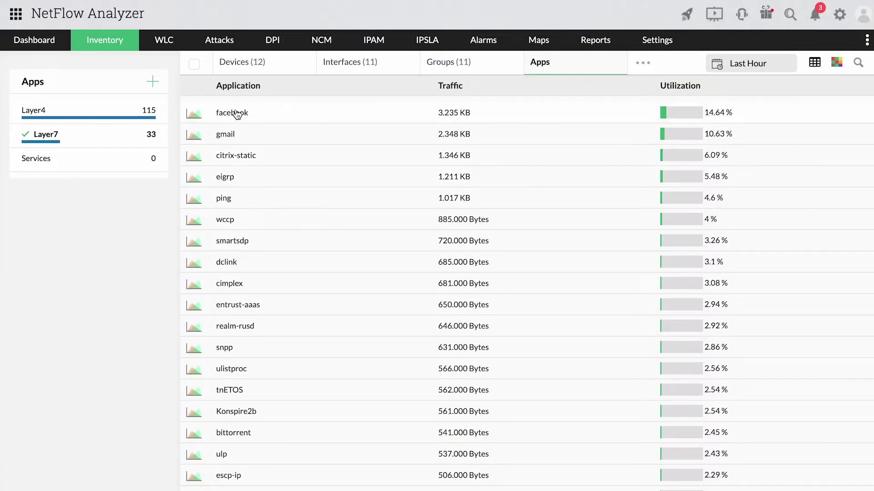
{"action": "left_click", "coordinate": [237, 113]}
{"action": "left_click", "coordinate": [456, 89]}
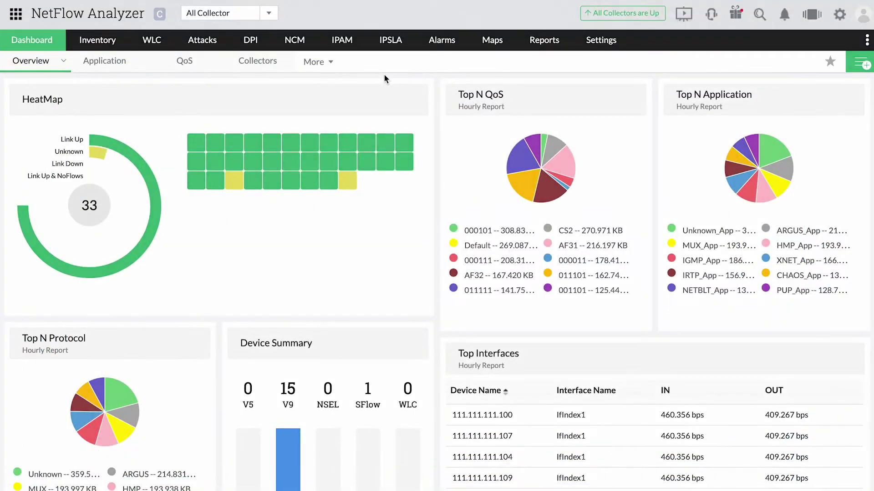
Step: Filter the dashboard to the u18 collector instead of All Collectors
{"action": "scroll", "coordinate": [383, 73], "scroll_direction": "down", "scroll_amount": 6}
{"action": "scroll", "coordinate": [383, 74], "scroll_direction": "down", "scroll_amount": 2}
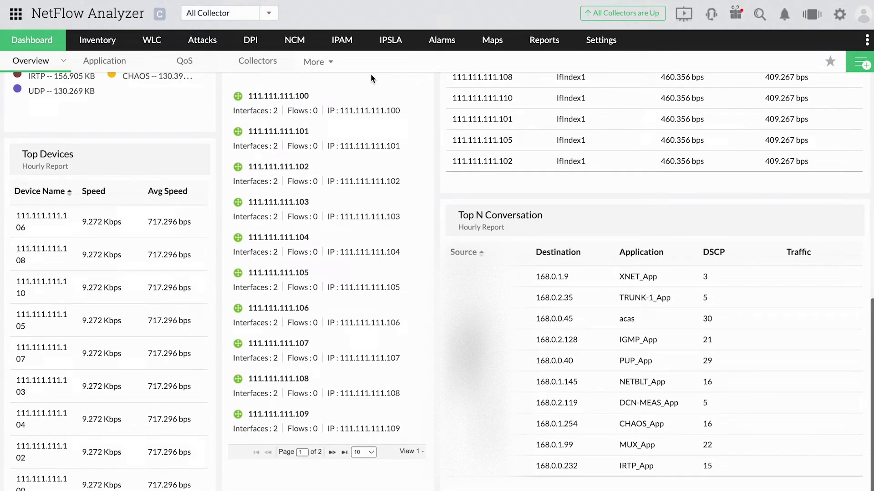
{"action": "left_click", "coordinate": [269, 13]}
{"action": "left_click", "coordinate": [264, 46]}
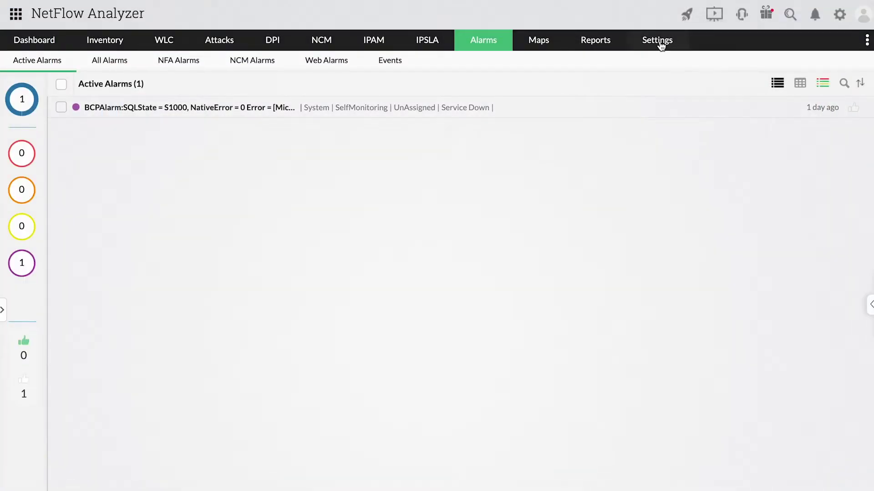
Step: Show the aggregated NetFlow alert profiles, Link down and Latency, under Settings
{"action": "left_click", "coordinate": [660, 41]}
{"action": "mouse_move", "coordinate": [628, 155]}
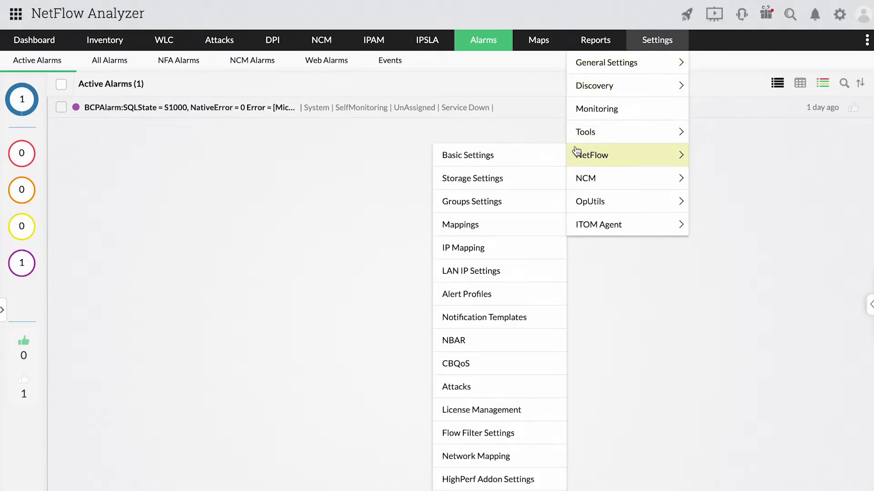
{"action": "left_click", "coordinate": [468, 294]}
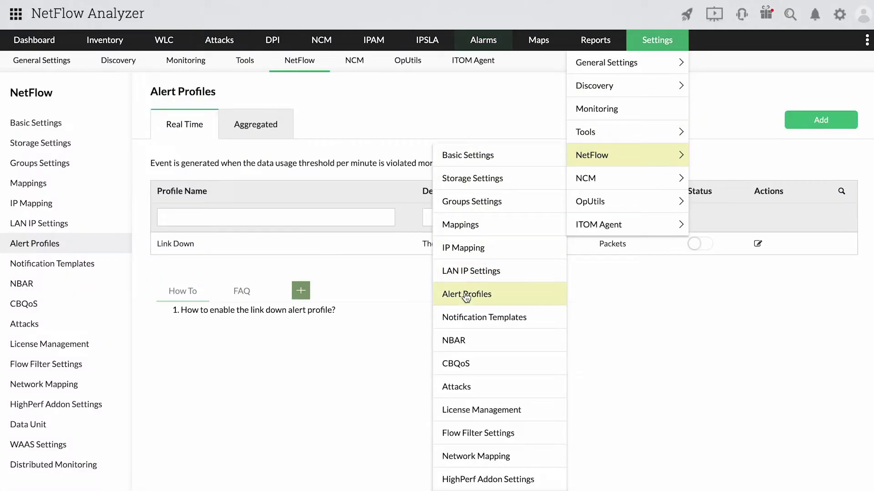
{"action": "left_click", "coordinate": [246, 126]}
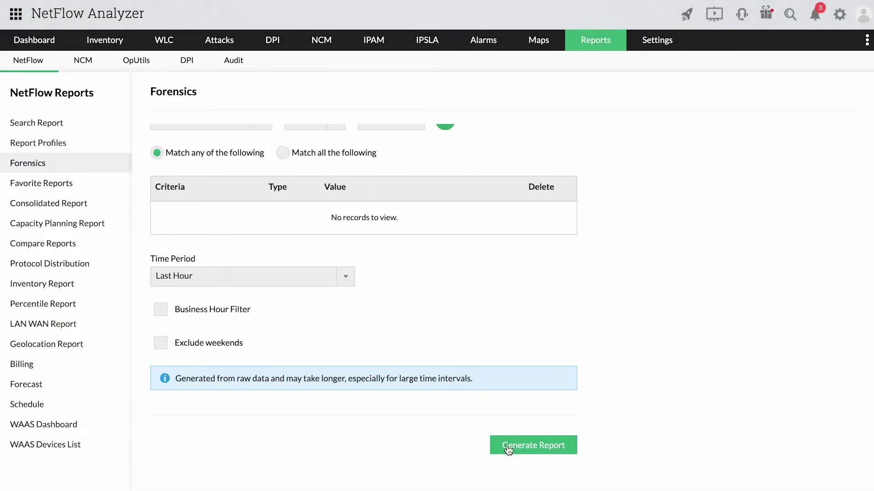
Step: Generate the MediaGigabitEthernet0/1 Forensics report and view its Application, Source and Destination breakdowns
{"action": "left_click", "coordinate": [508, 448]}
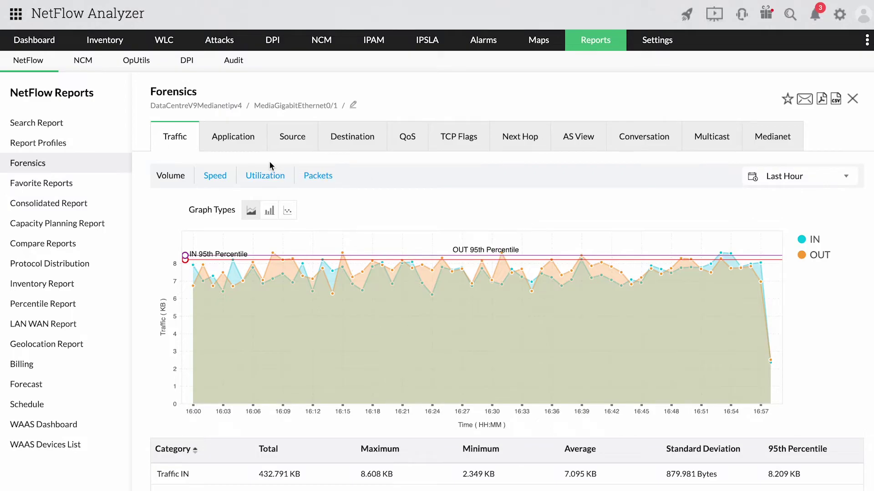
{"action": "left_click", "coordinate": [246, 142]}
{"action": "left_click", "coordinate": [287, 147]}
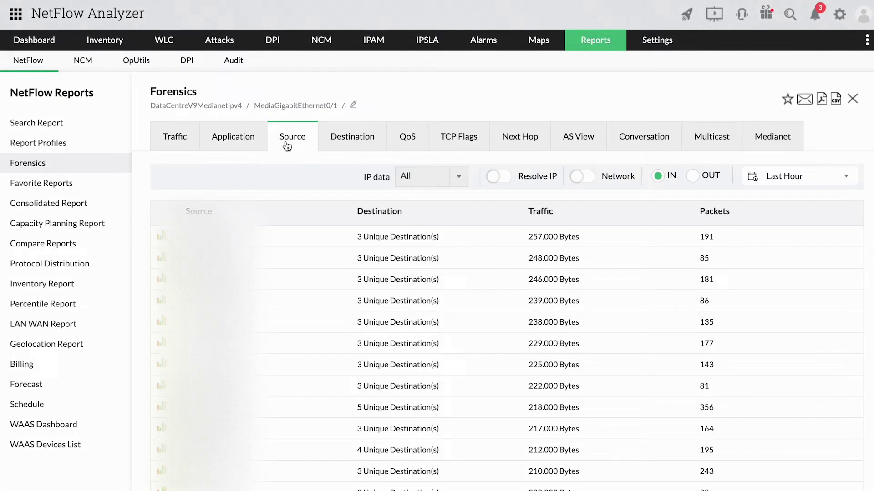
{"action": "left_click", "coordinate": [353, 149]}
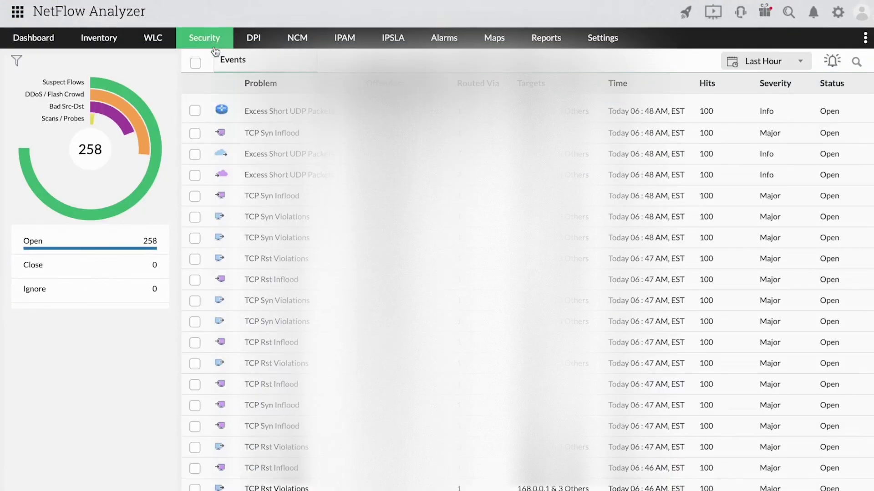
Step: Open the Excess Short UDP Packets event from 10.10.10.41 and list its targets and traffic sources
{"action": "left_click", "coordinate": [260, 113]}
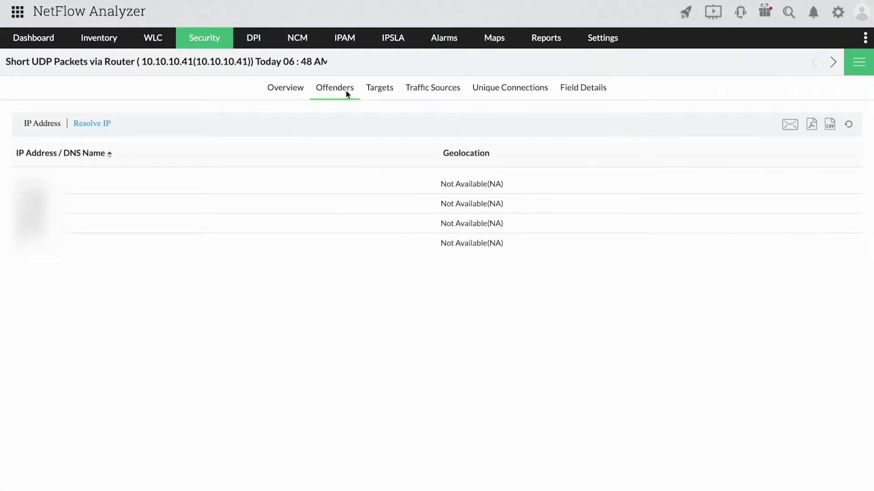
{"action": "left_click", "coordinate": [387, 91]}
{"action": "left_click", "coordinate": [453, 91]}
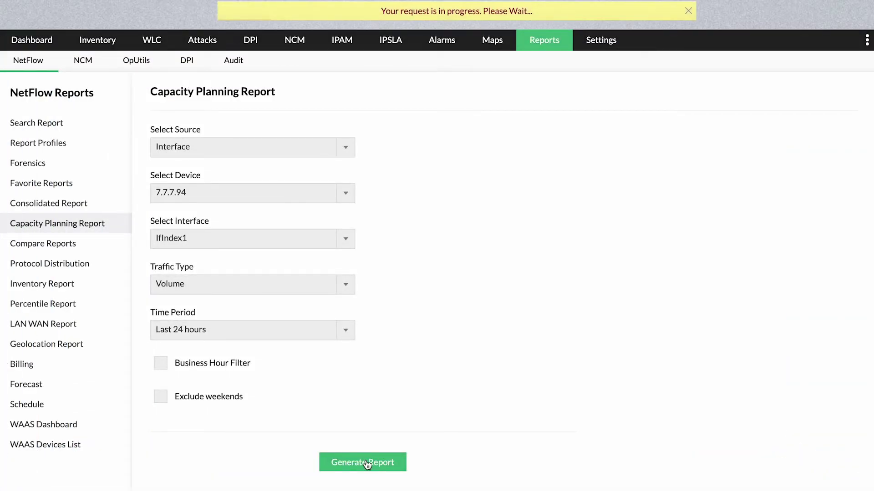
Step: Scroll the IfIndex1 Capacity Planning Report down to its application growth charts and hourly tables
{"action": "scroll", "coordinate": [365, 459], "scroll_direction": "down", "scroll_amount": 5}
{"action": "scroll", "coordinate": [365, 459], "scroll_direction": "down", "scroll_amount": 2}
{"action": "scroll", "coordinate": [365, 460], "scroll_direction": "down", "scroll_amount": 2}
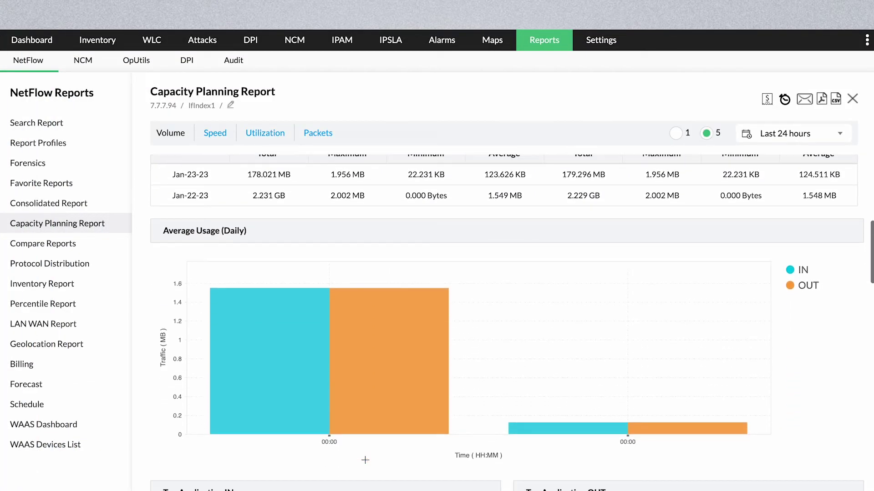
{"action": "scroll", "coordinate": [364, 459], "scroll_direction": "down", "scroll_amount": 3}
{"action": "scroll", "coordinate": [365, 460], "scroll_direction": "down", "scroll_amount": 2}
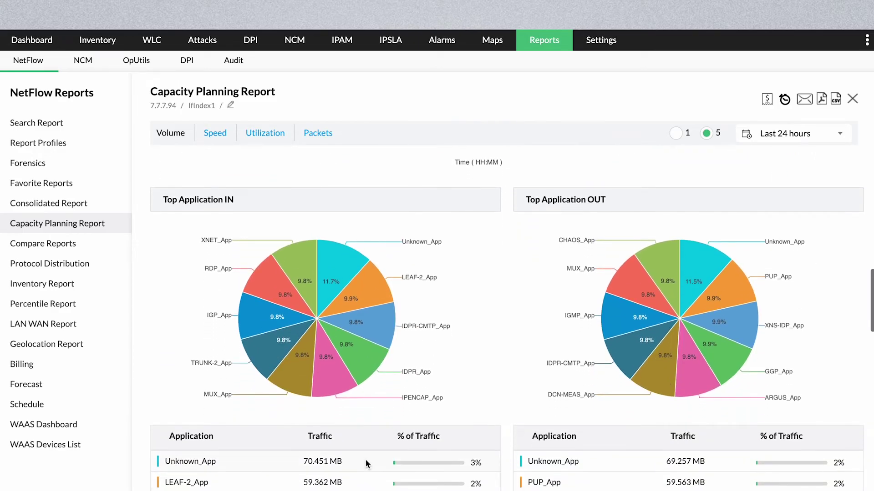
{"action": "scroll", "coordinate": [365, 459], "scroll_direction": "down", "scroll_amount": 3}
{"action": "scroll", "coordinate": [365, 460], "scroll_direction": "down", "scroll_amount": 5}
{"action": "scroll", "coordinate": [365, 460], "scroll_direction": "down", "scroll_amount": 4}
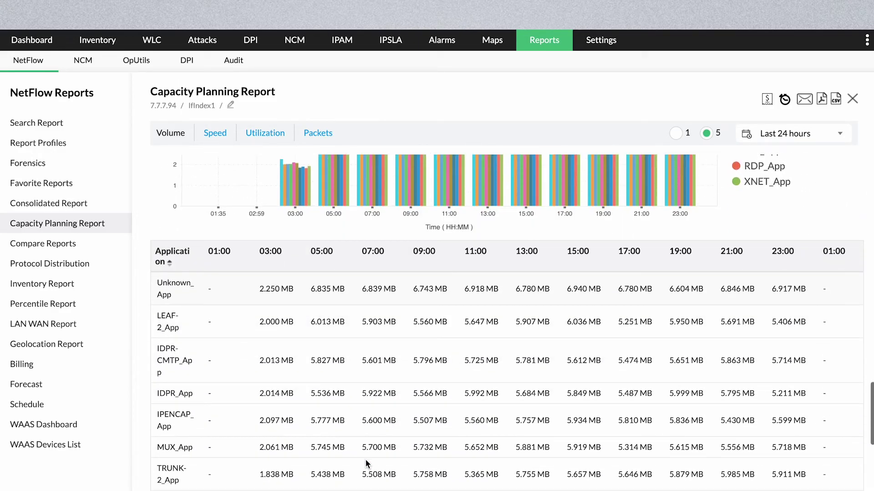
{"action": "scroll", "coordinate": [366, 462], "scroll_direction": "down", "scroll_amount": 5}
{"action": "scroll", "coordinate": [365, 462], "scroll_direction": "down", "scroll_amount": 3}
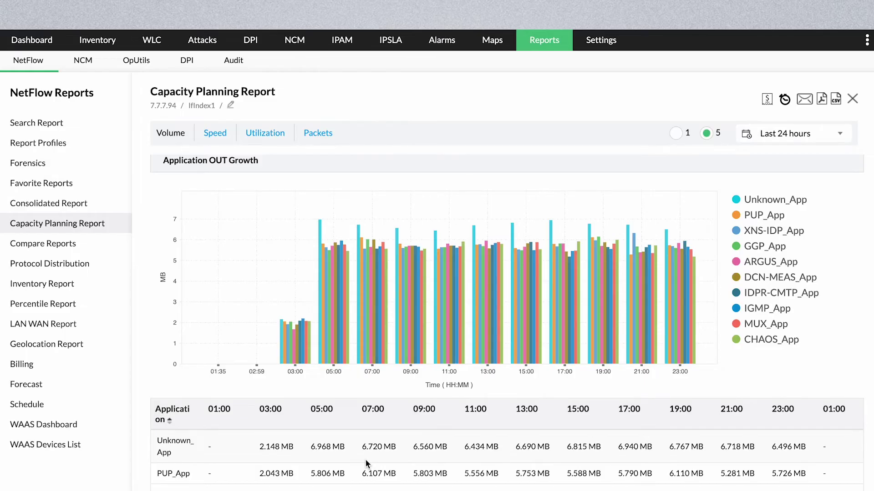